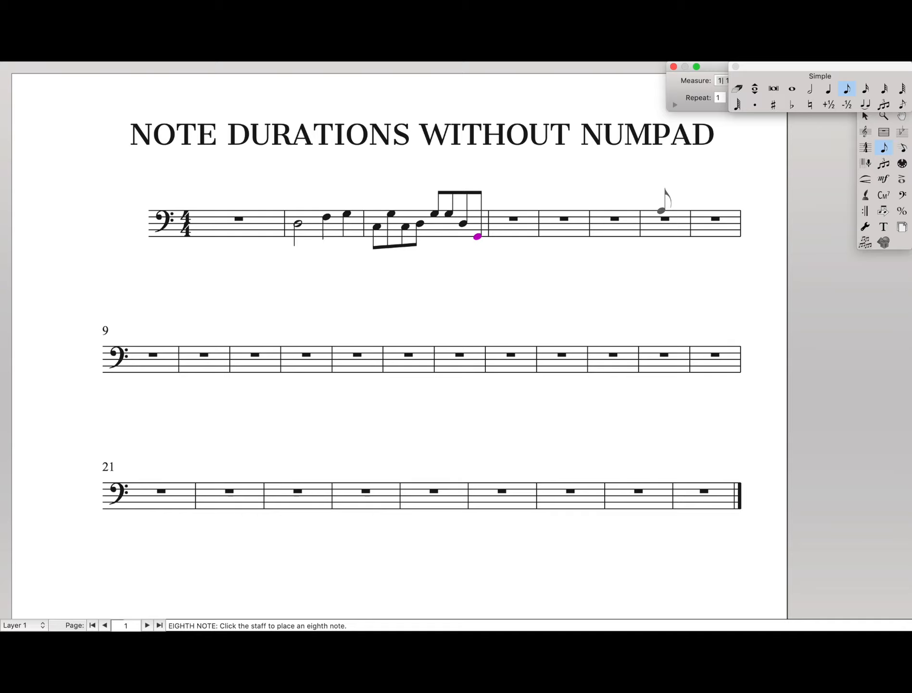
Step: Delete the notes entered in measures 2 and 3
{"action": "key", "text": "BackSpace"}
{"action": "key", "text": "BackSpace"}
{"action": "key", "text": "BackSpace"}
{"action": "key", "text": "BackSpace"}
{"action": "key", "text": "BackSpace"}
{"action": "key", "text": "BackSpace"}
{"action": "key", "text": "BackSpace"}
{"action": "key", "text": "BackSpace"}
{"action": "key", "text": "BackSpace"}
{"action": "key", "text": "BackSpace"}
{"action": "key", "text": "BackSpace"}
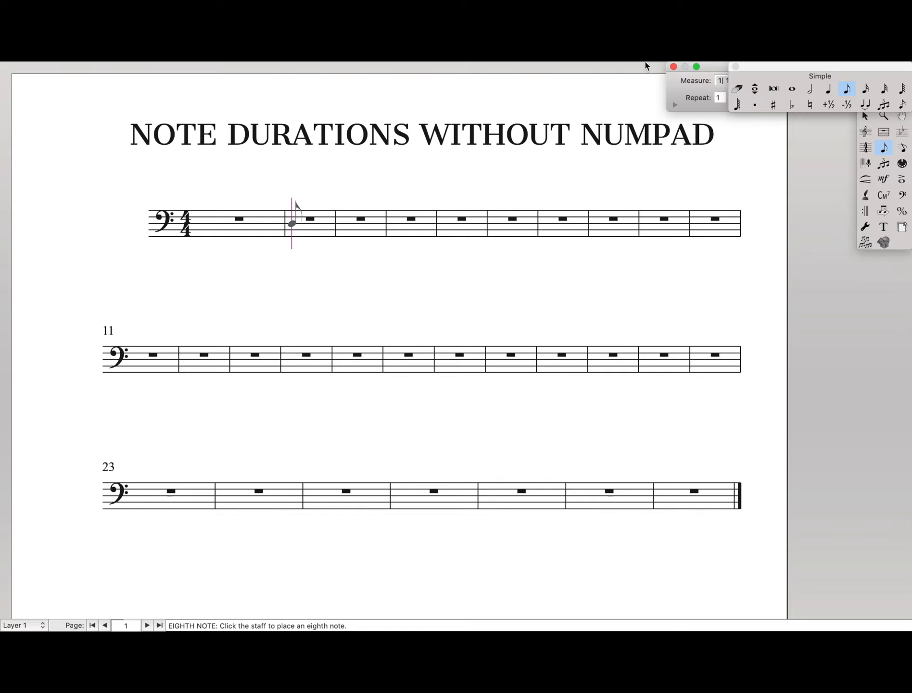
Step: Open the keyboard shortcut editor from the Simple Entry options
{"action": "left_click", "coordinate": [410, 69]}
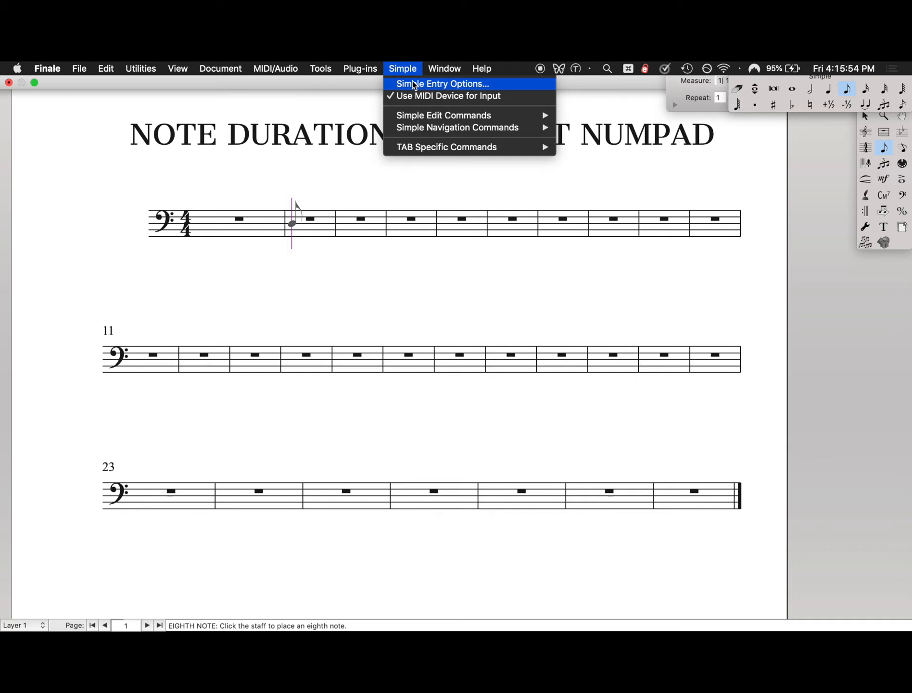
{"action": "left_click", "coordinate": [415, 85]}
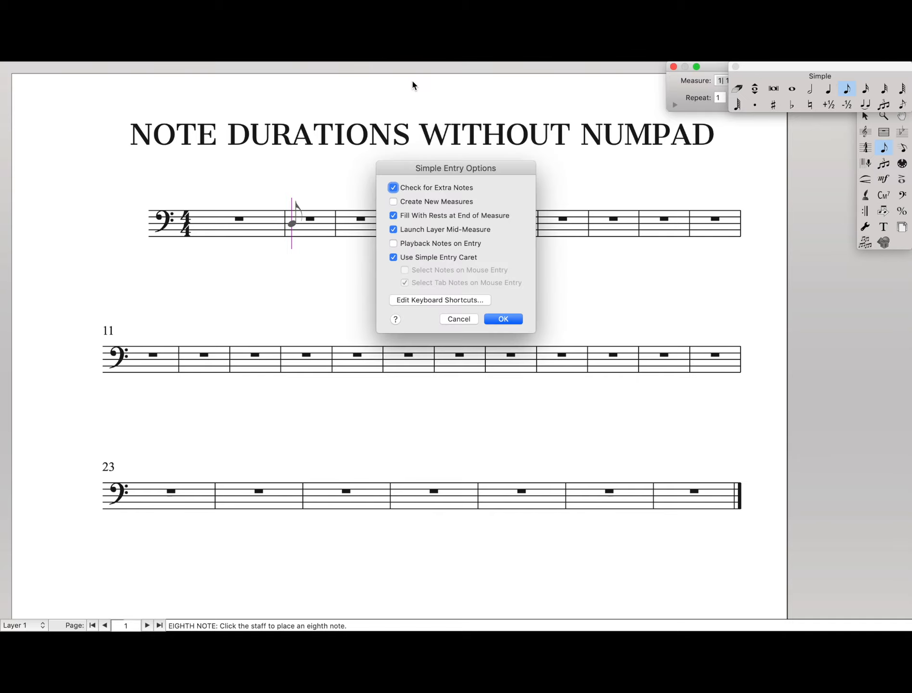
{"action": "left_click", "coordinate": [446, 303]}
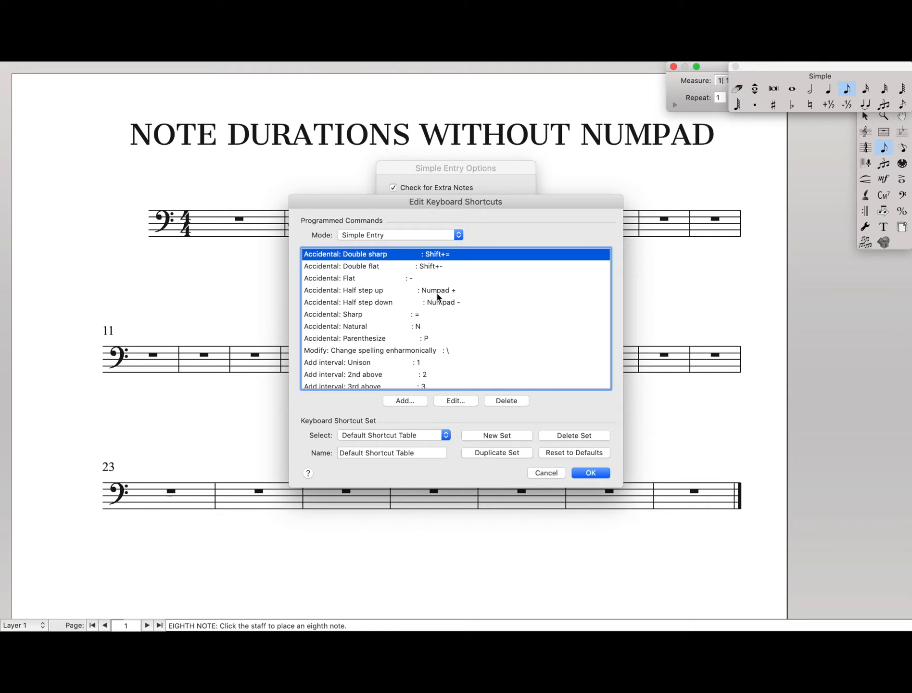
Step: Examine the Simple Entry shortcuts for half-step accidentals and for adding intervals above and below
{"action": "left_click", "coordinate": [439, 292]}
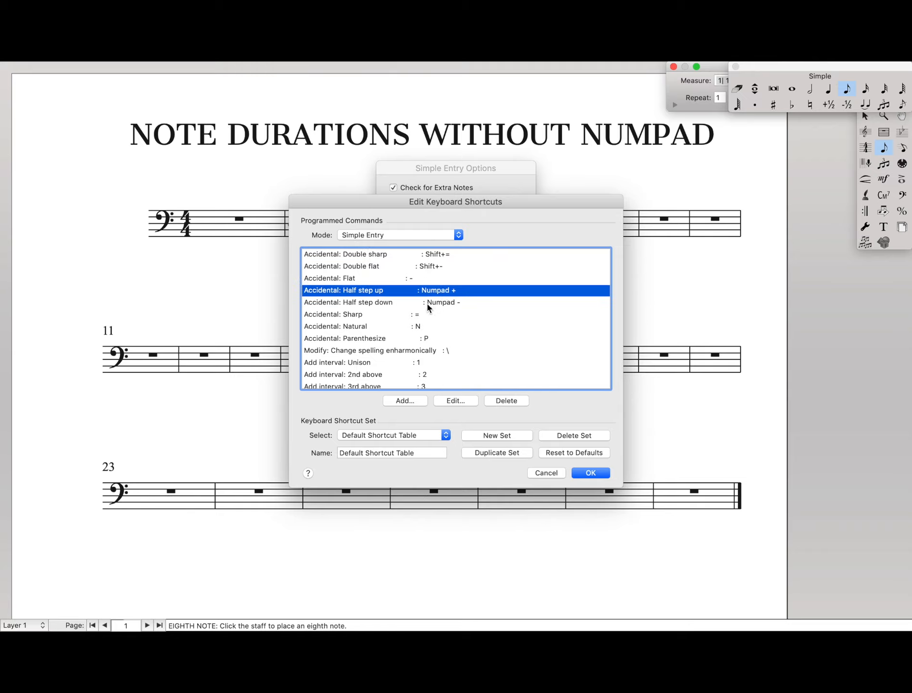
{"action": "left_click", "coordinate": [427, 305]}
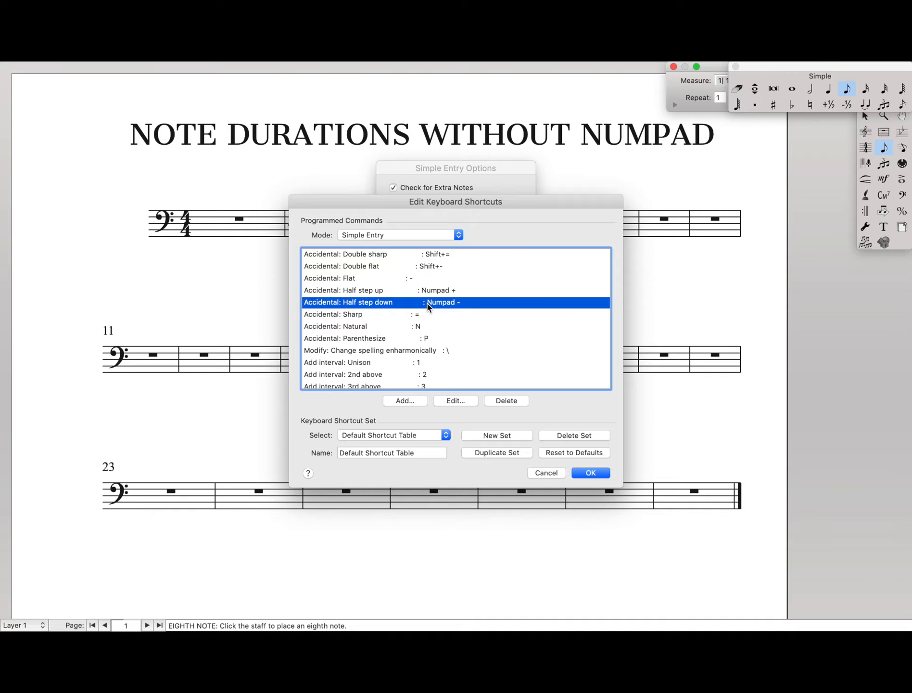
{"action": "scroll", "coordinate": [427, 305], "scroll_direction": "down", "scroll_amount": 5}
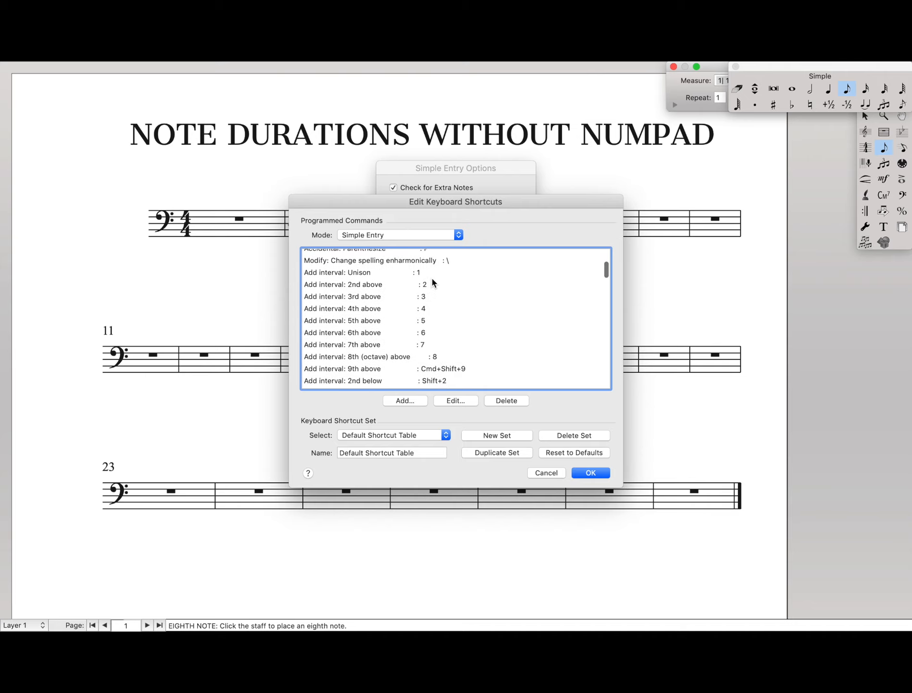
{"action": "left_click", "coordinate": [430, 273]}
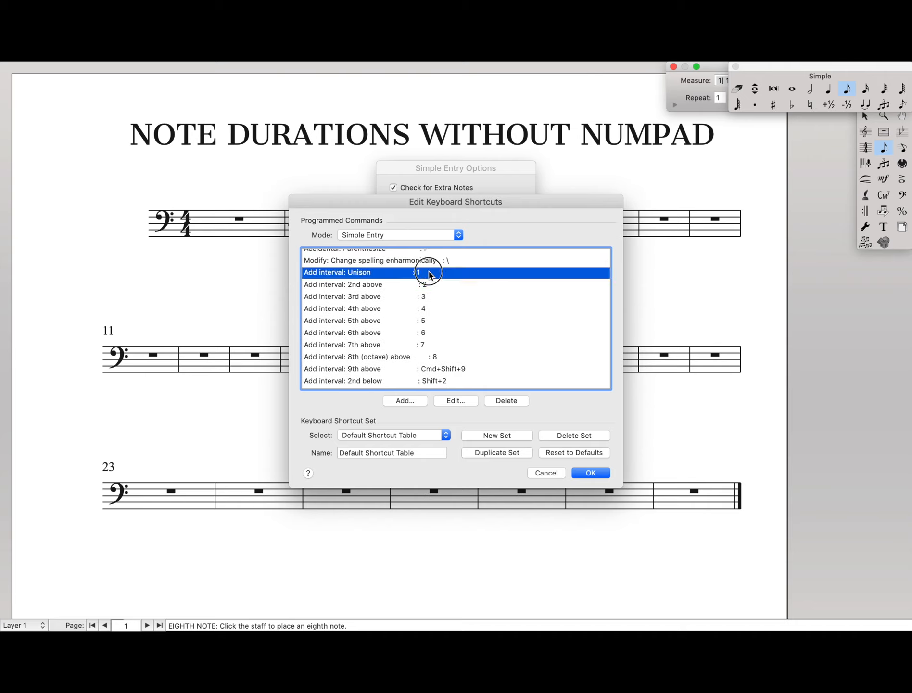
{"action": "left_click_drag", "start_coordinate": [445, 284], "coordinate": [446, 338]}
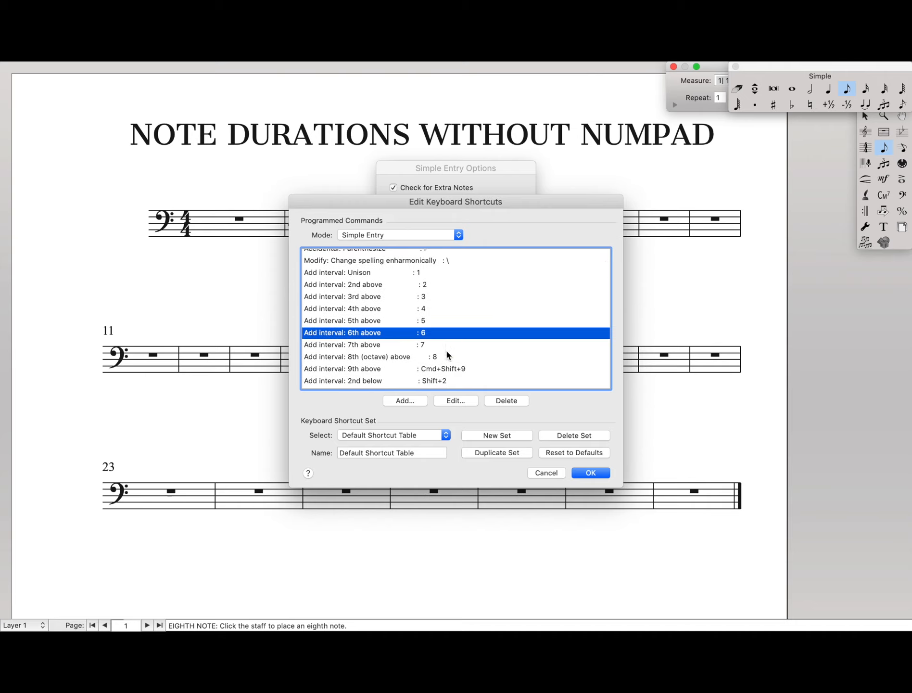
{"action": "scroll", "coordinate": [447, 352], "scroll_direction": "down", "scroll_amount": 2}
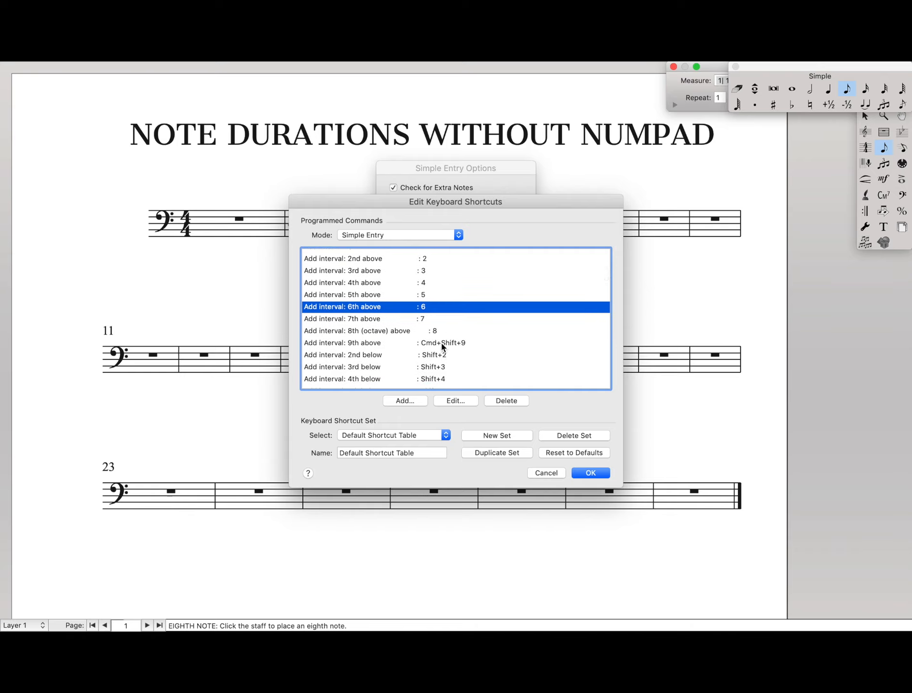
{"action": "left_click", "coordinate": [443, 344]}
{"action": "left_click", "coordinate": [445, 359]}
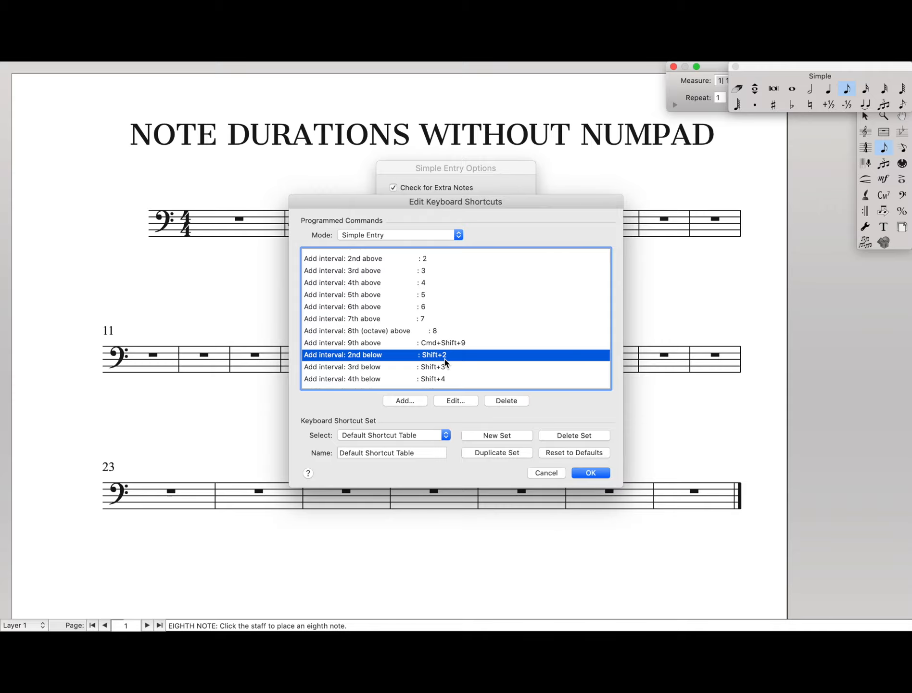
Step: Look through the rest of the Simple Entry shortcut list for the note duration tools
{"action": "scroll", "coordinate": [444, 359], "scroll_direction": "up", "scroll_amount": 5}
{"action": "scroll", "coordinate": [444, 360], "scroll_direction": "down", "scroll_amount": 10}
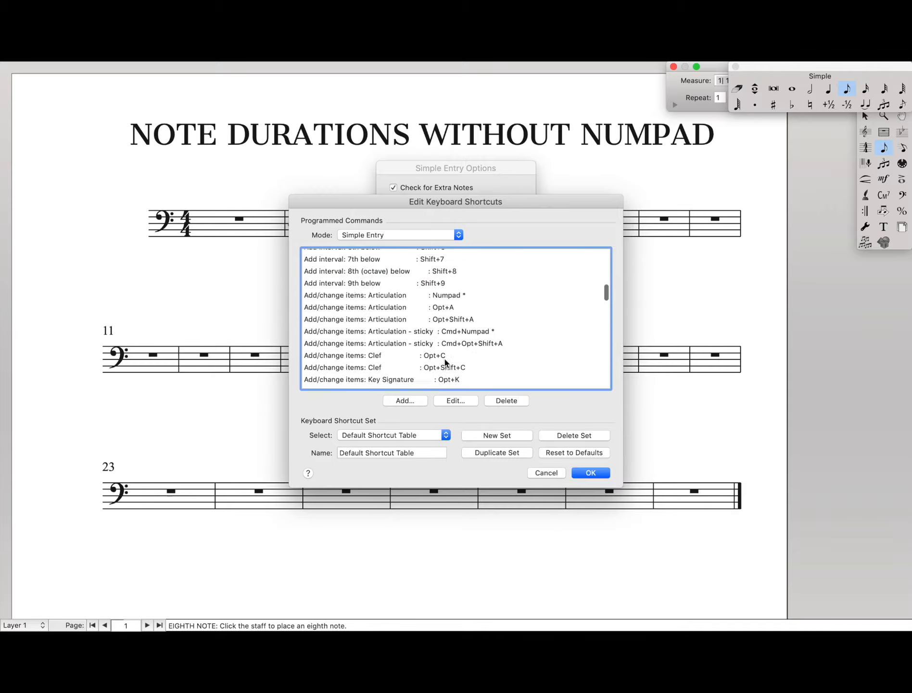
{"action": "scroll", "coordinate": [445, 360], "scroll_direction": "down", "scroll_amount": 10}
{"action": "scroll", "coordinate": [444, 362], "scroll_direction": "up", "scroll_amount": 20}
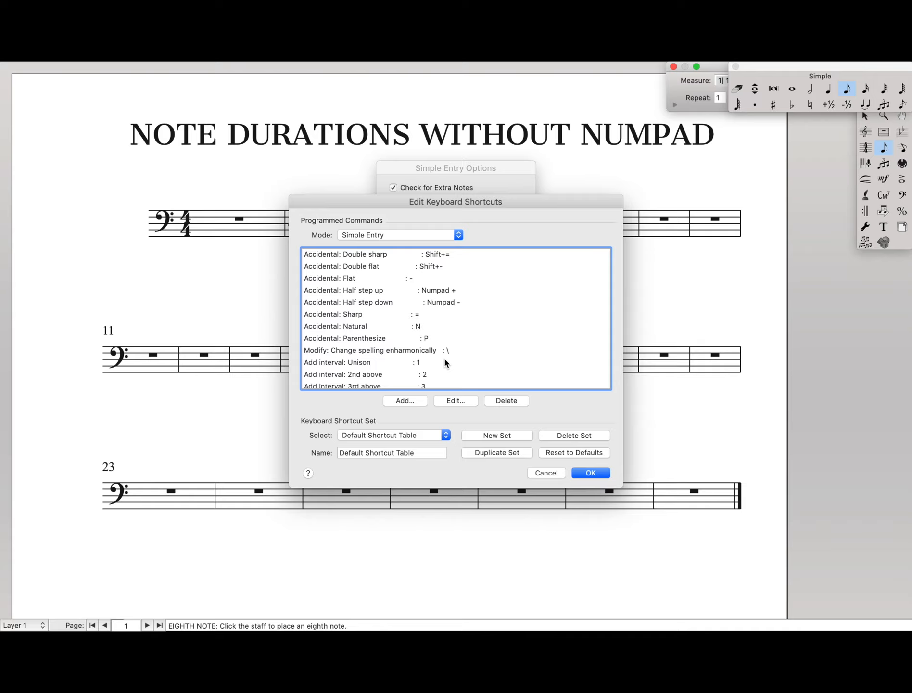
{"action": "scroll", "coordinate": [501, 360], "scroll_direction": "up", "scroll_amount": 3}
{"action": "scroll", "coordinate": [500, 360], "scroll_direction": "down", "scroll_amount": 10}
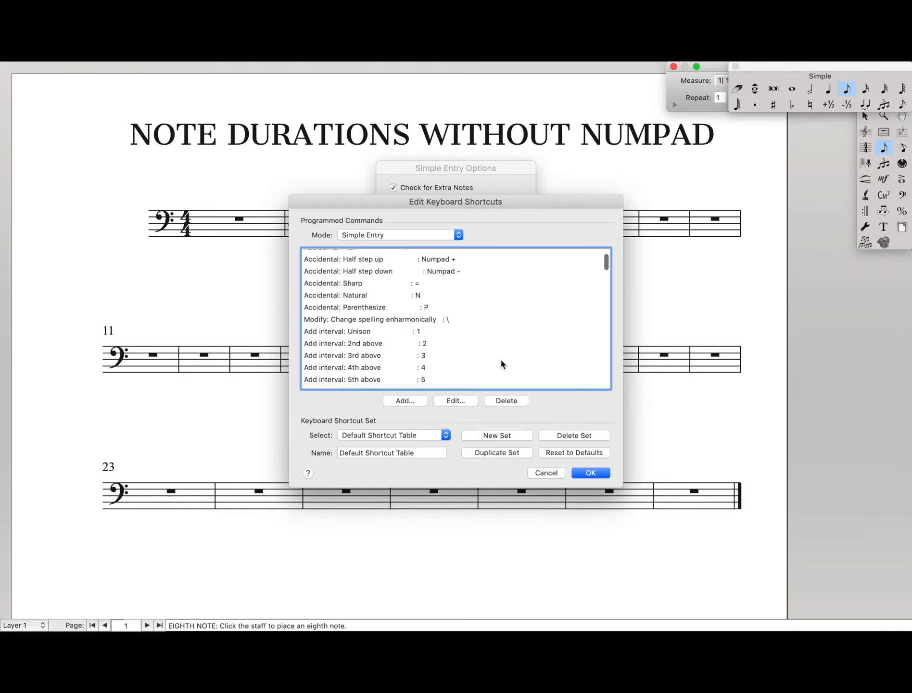
{"action": "scroll", "coordinate": [500, 364], "scroll_direction": "down", "scroll_amount": 15}
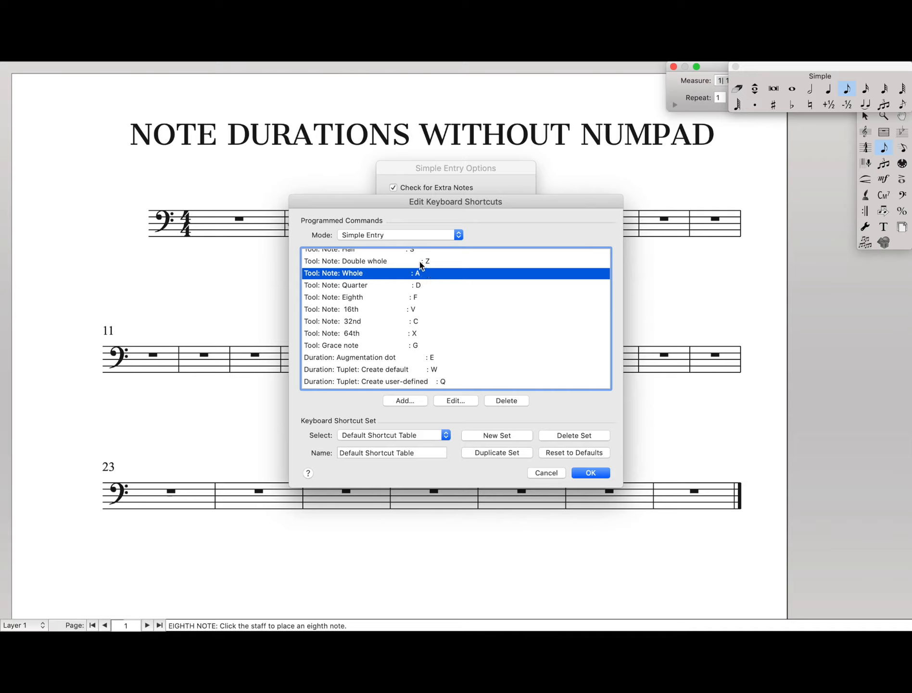
Step: Open the shortcut definition of Tool: Note: Whole and accept it with A as its key
{"action": "left_click", "coordinate": [456, 400]}
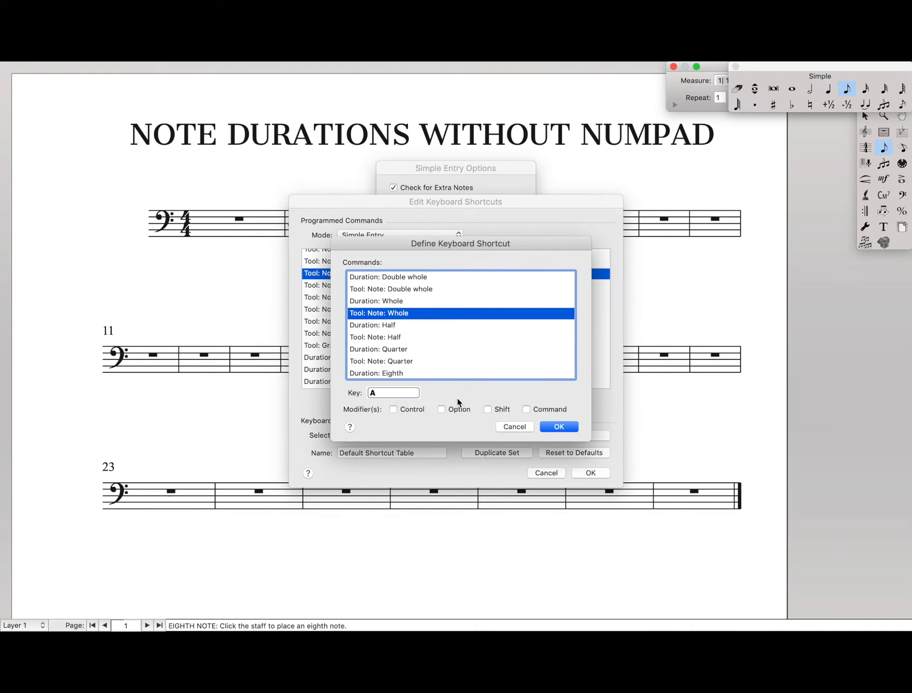
{"action": "left_click", "coordinate": [393, 398]}
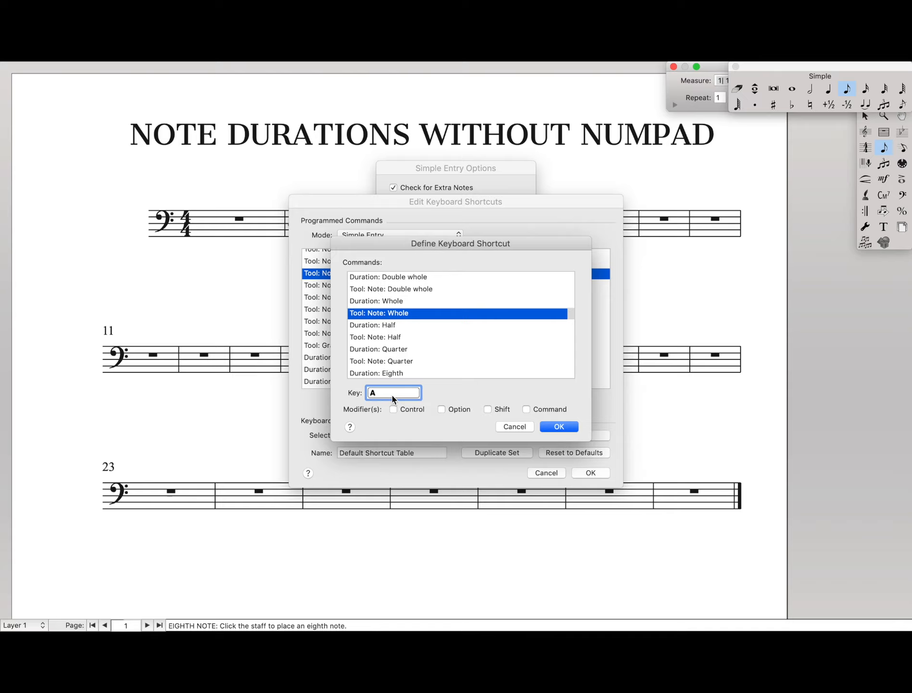
{"action": "left_click", "coordinate": [557, 427]}
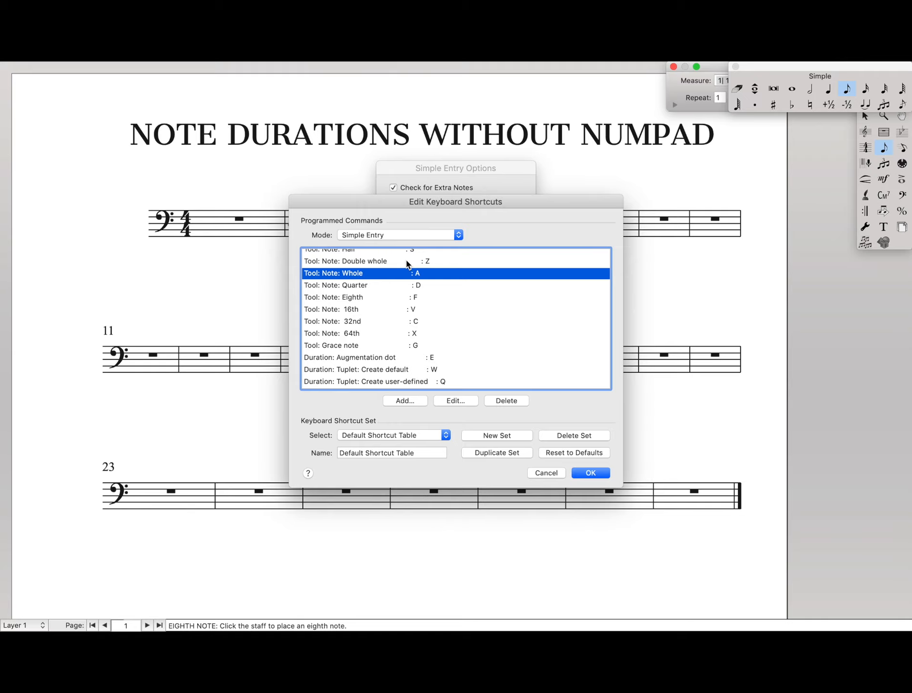
Step: Review the note duration shortcuts, then accept the shortcut table and the Simple Entry options
{"action": "scroll", "coordinate": [407, 263], "scroll_direction": "up", "scroll_amount": 2}
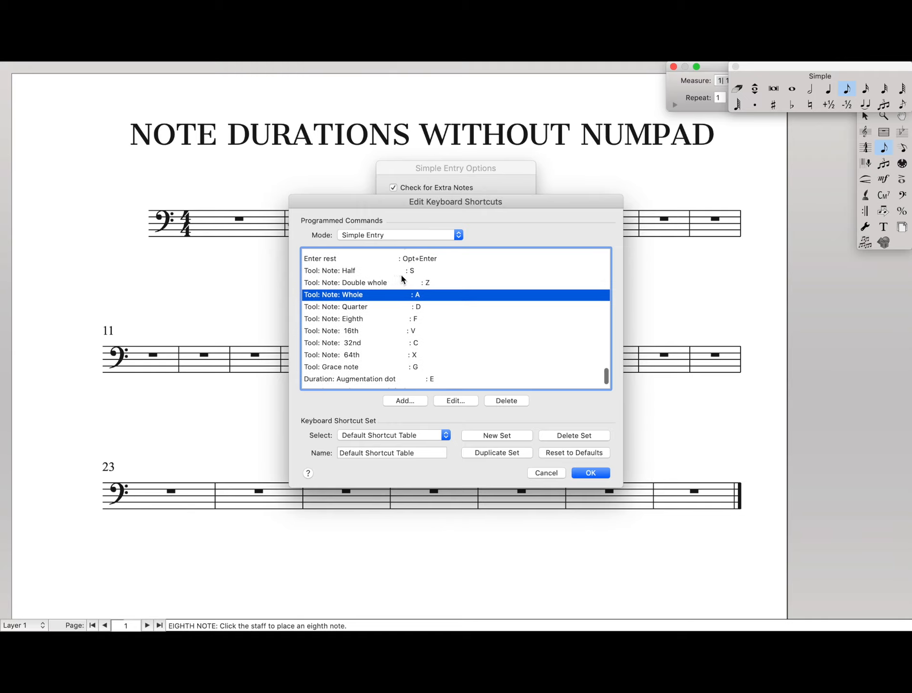
{"action": "scroll", "coordinate": [401, 276], "scroll_direction": "down", "scroll_amount": 2}
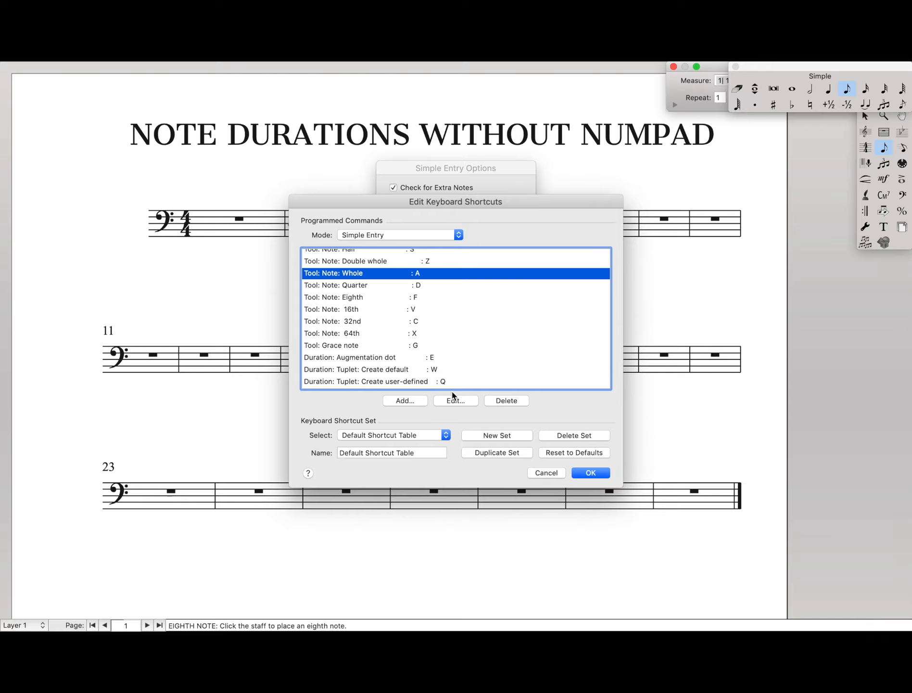
{"action": "left_click", "coordinate": [591, 473]}
{"action": "left_click", "coordinate": [496, 319]}
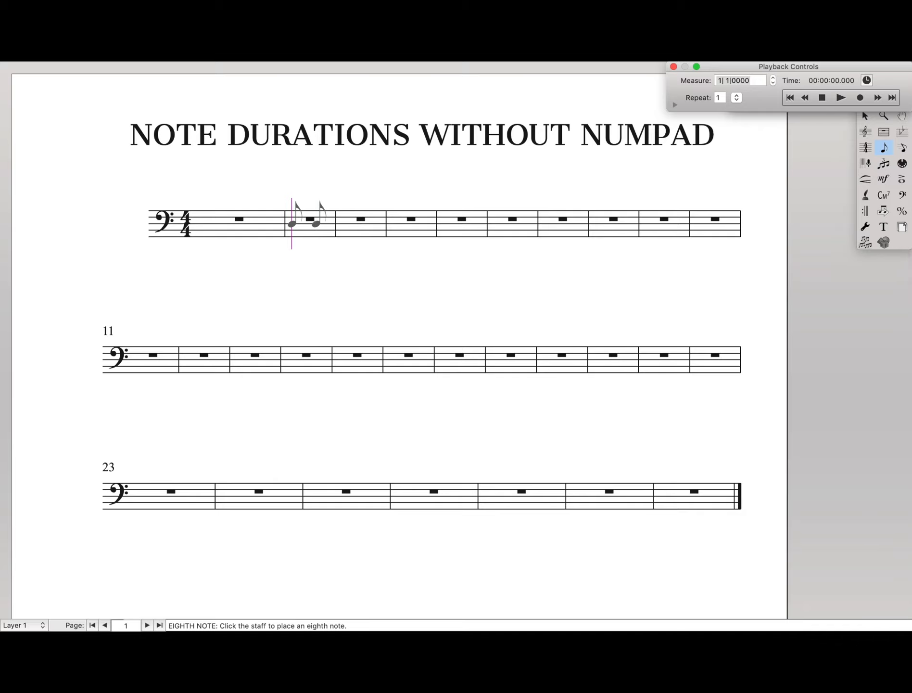
Step: Enter a whole note D in measure 2, and a half note E, quarter note F and eighth notes G and E in measure 3
{"action": "key", "text": "7"}
{"action": "left_click", "coordinate": [303, 223]}
{"action": "key", "text": "6"}
{"action": "left_click", "coordinate": [364, 220]}
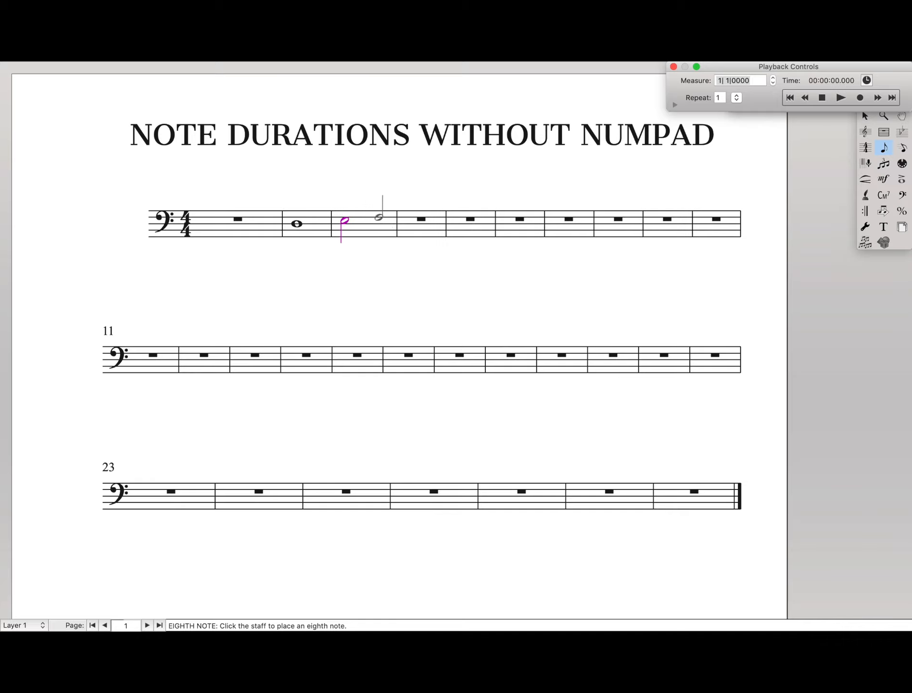
{"action": "key", "text": "5"}
{"action": "left_click", "coordinate": [381, 217]}
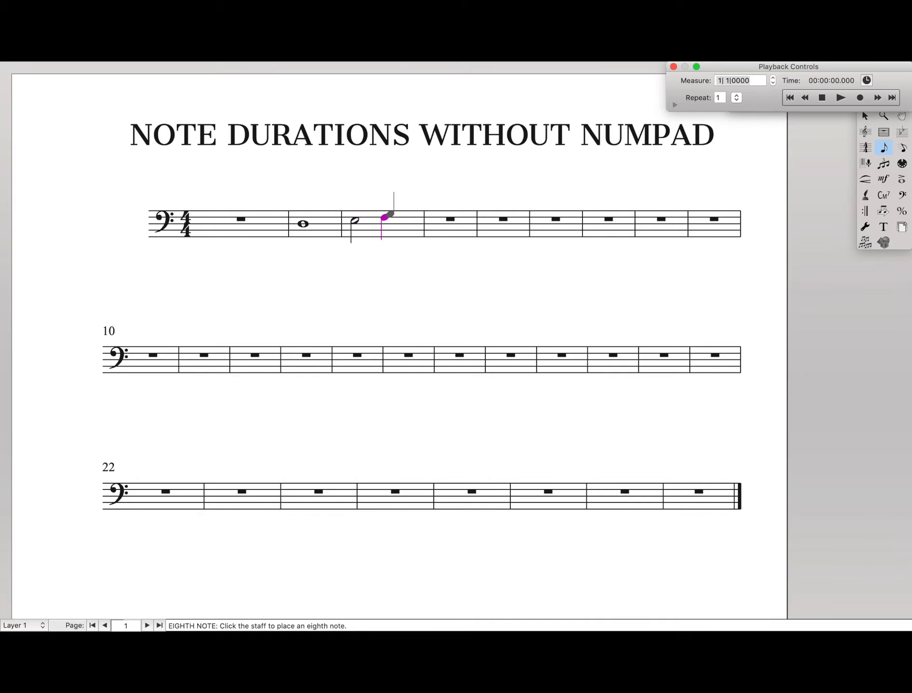
{"action": "left_click", "coordinate": [397, 213]}
{"action": "left_click", "coordinate": [412, 219]}
Step: Fill measure 4 with a quarter note E, sixteenth notes G, D, low G and D, and a half note E
{"action": "left_click", "coordinate": [436, 220]}
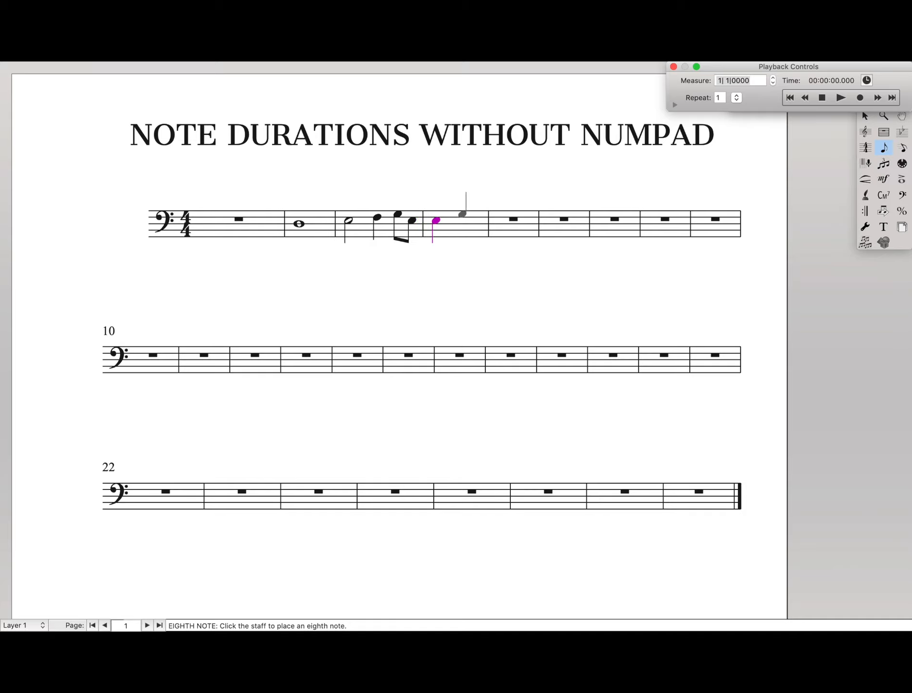
{"action": "key", "text": "3"}
{"action": "left_click", "coordinate": [466, 214]}
{"action": "left_click", "coordinate": [473, 224]}
{"action": "left_click", "coordinate": [488, 236]}
{"action": "left_click", "coordinate": [500, 223]}
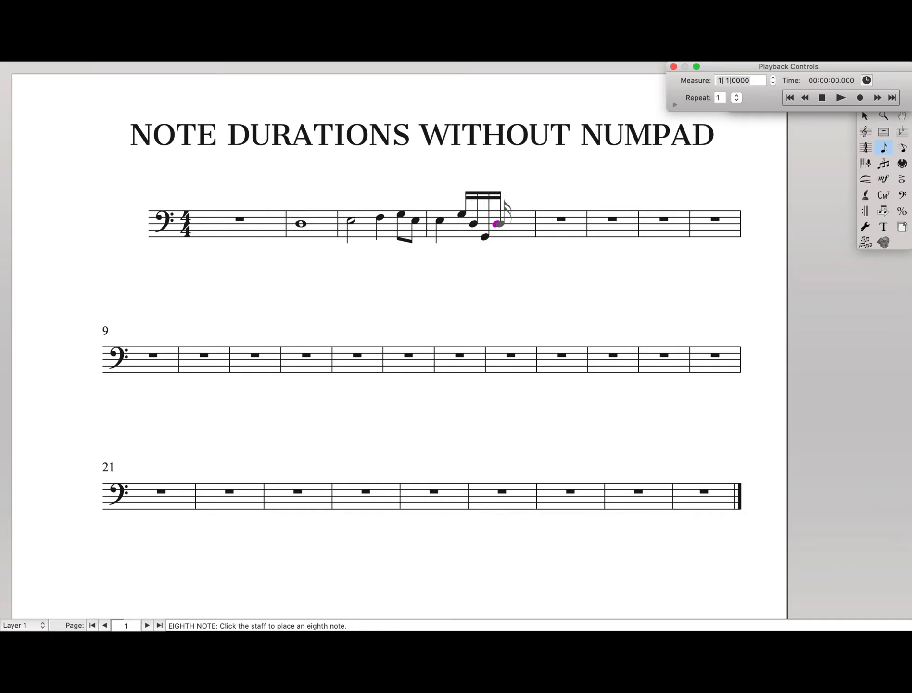
{"action": "key", "text": "6"}
{"action": "left_click", "coordinate": [507, 220]}
Step: Close the Simple palette and reactivate the Simple Entry Tool
{"action": "left_click", "coordinate": [886, 147]}
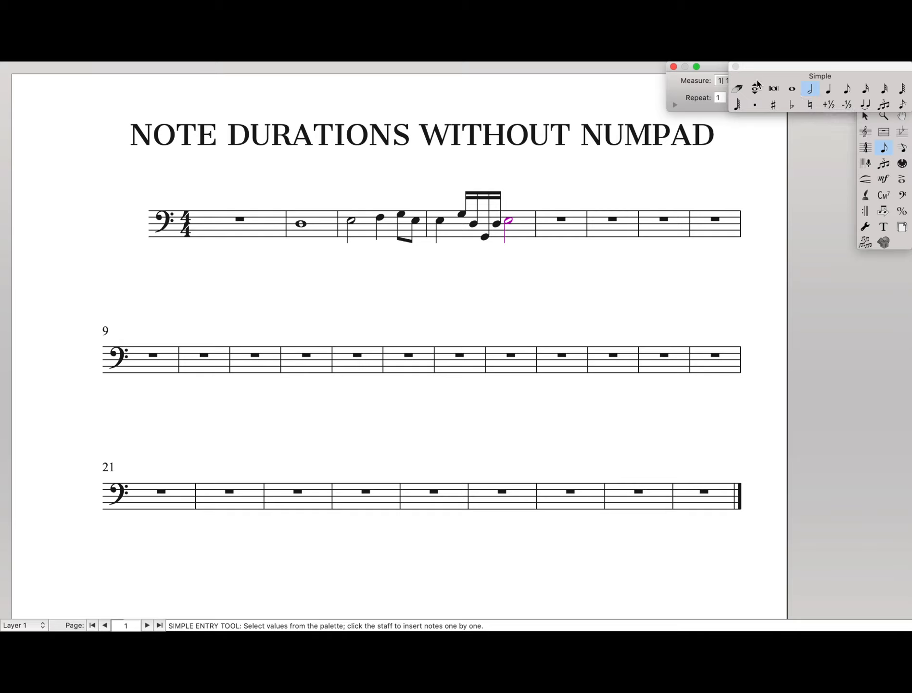
{"action": "key", "text": "super+w"}
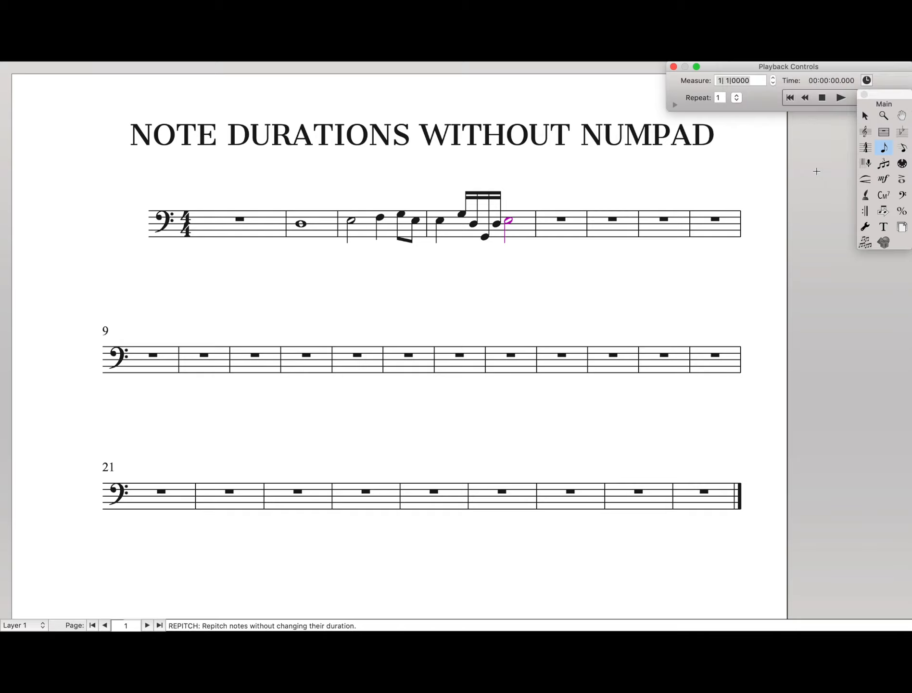
{"action": "left_click", "coordinate": [889, 146]}
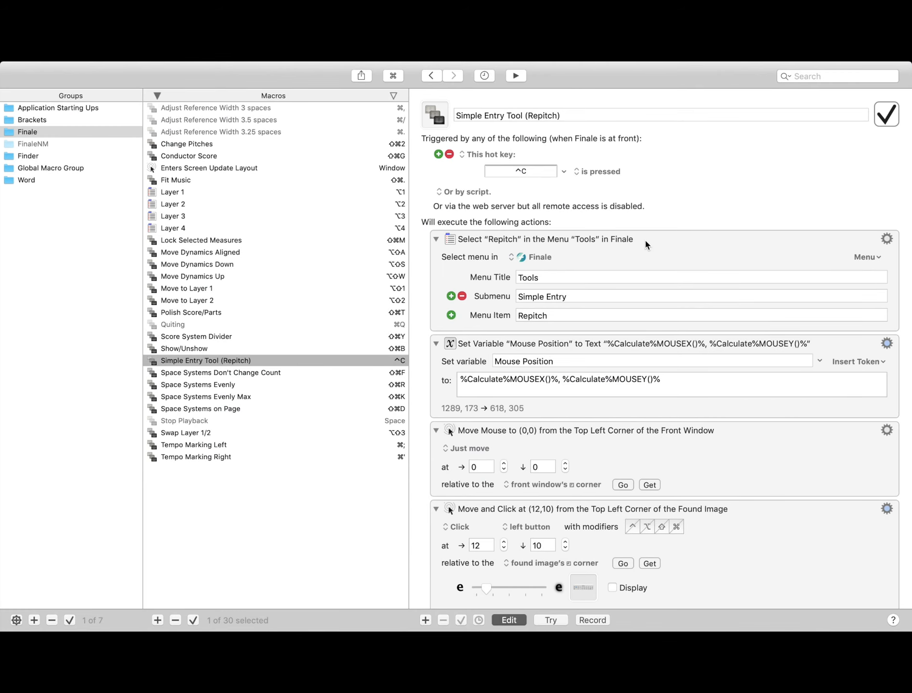
{"action": "left_click", "coordinate": [645, 241]}
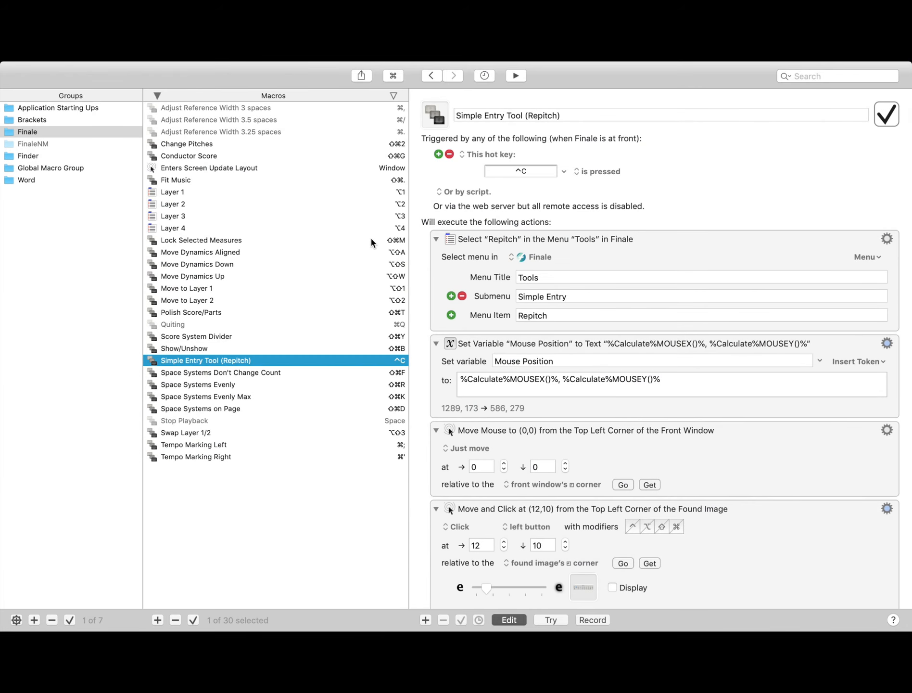
Step: Switch to the macro editor and examine the actions of the Simple Entry Tool (Repitch) macro in the Finale group
{"action": "scroll", "coordinate": [633, 356], "scroll_direction": "down", "scroll_amount": 5}
{"action": "scroll", "coordinate": [632, 356], "scroll_direction": "up", "scroll_amount": 5}
{"action": "scroll", "coordinate": [587, 258], "scroll_direction": "down", "scroll_amount": 4}
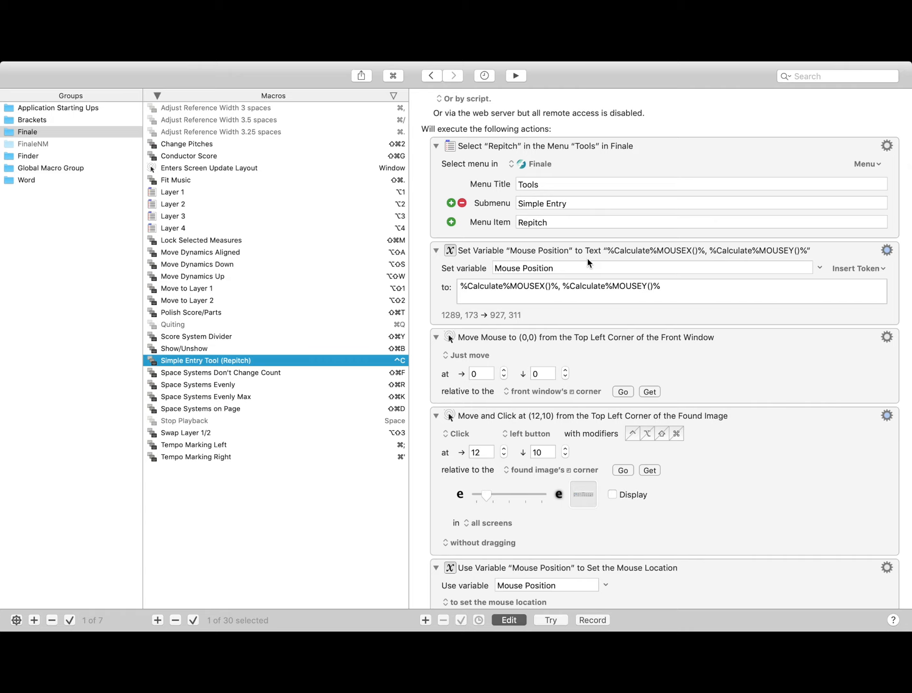
{"action": "scroll", "coordinate": [587, 258], "scroll_direction": "down", "scroll_amount": 2}
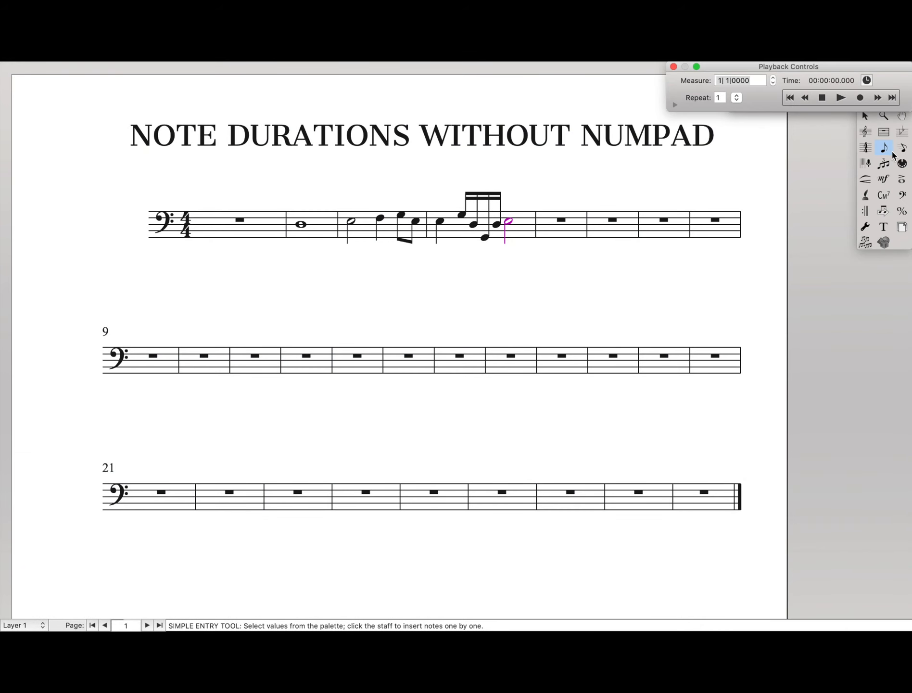
{"action": "left_click", "coordinate": [880, 142]}
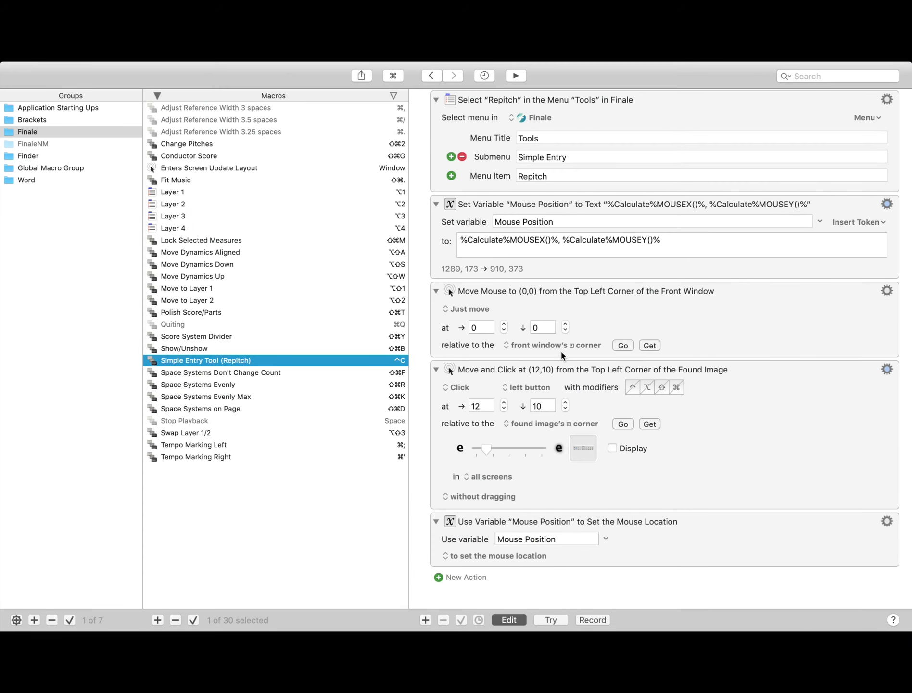
{"action": "left_click", "coordinate": [543, 341]}
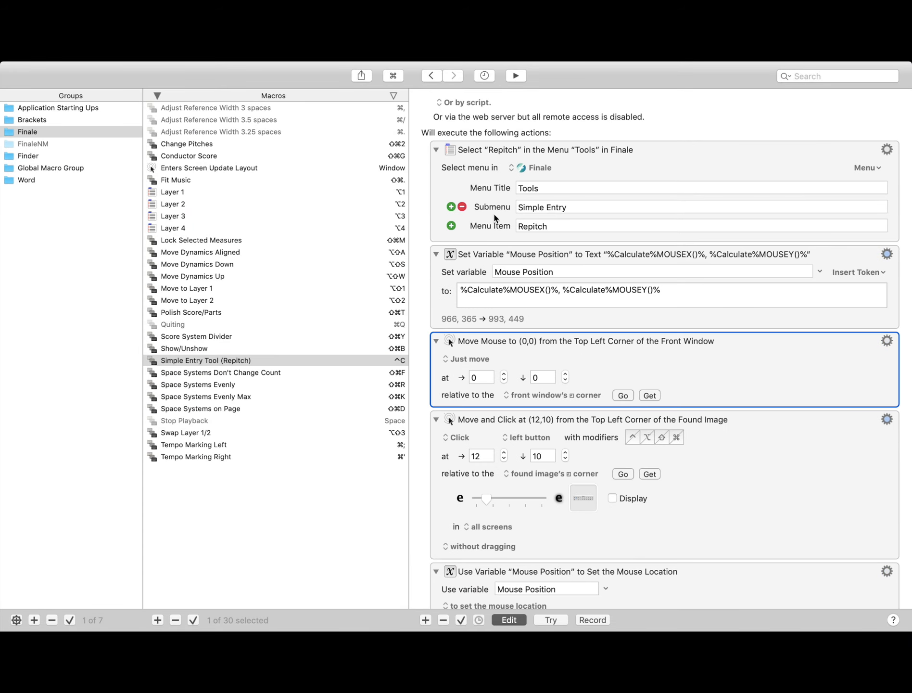
{"action": "scroll", "coordinate": [492, 217], "scroll_direction": "up", "scroll_amount": 5}
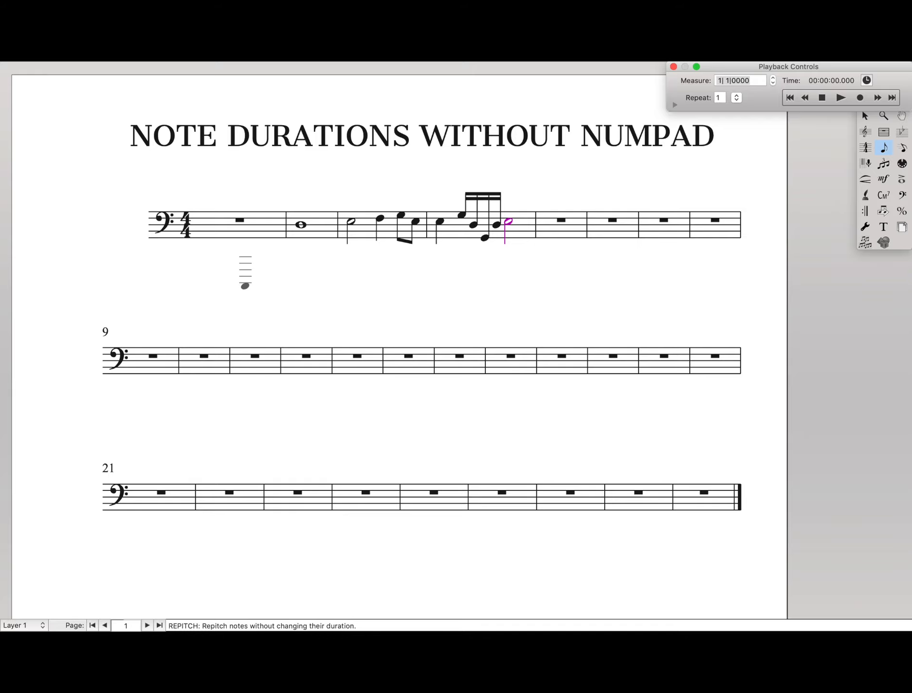
{"action": "scroll", "coordinate": [259, 284], "scroll_direction": "down", "scroll_amount": 1}
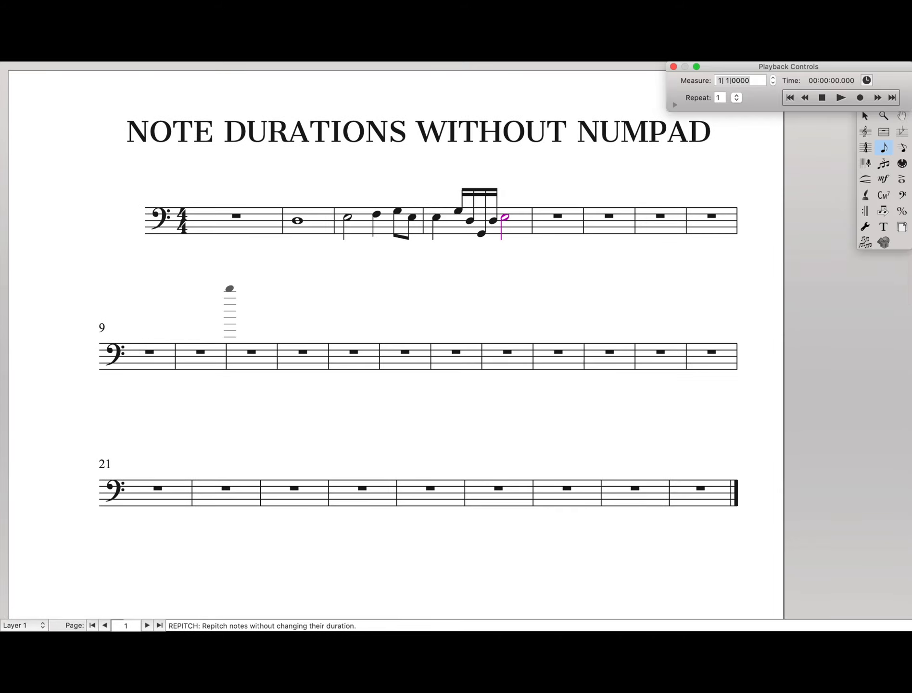
Step: Leave note entry and examine the mouse-movement and click actions of the Simple Entry Tool (Repitch) macro in the macro editor
{"action": "key", "text": "Escape"}
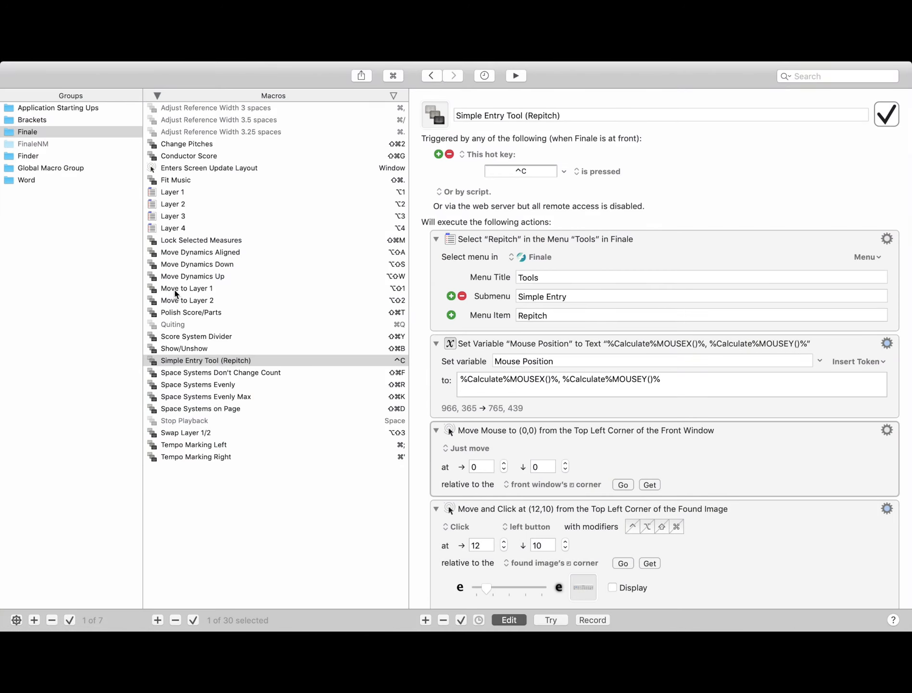
{"action": "left_click", "coordinate": [507, 434]}
{"action": "scroll", "coordinate": [508, 432], "scroll_direction": "down", "scroll_amount": 5}
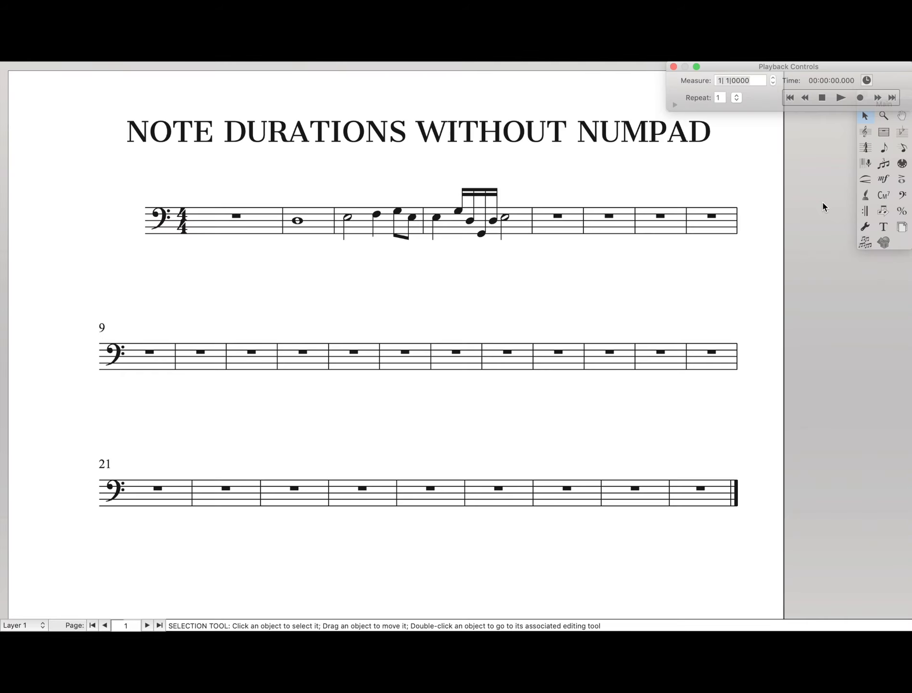
Step: Run the Simple Entry Tool (Repitch) macro on the Finale score and review its actions in the macro editor
{"action": "key", "text": "ctrl+s"}
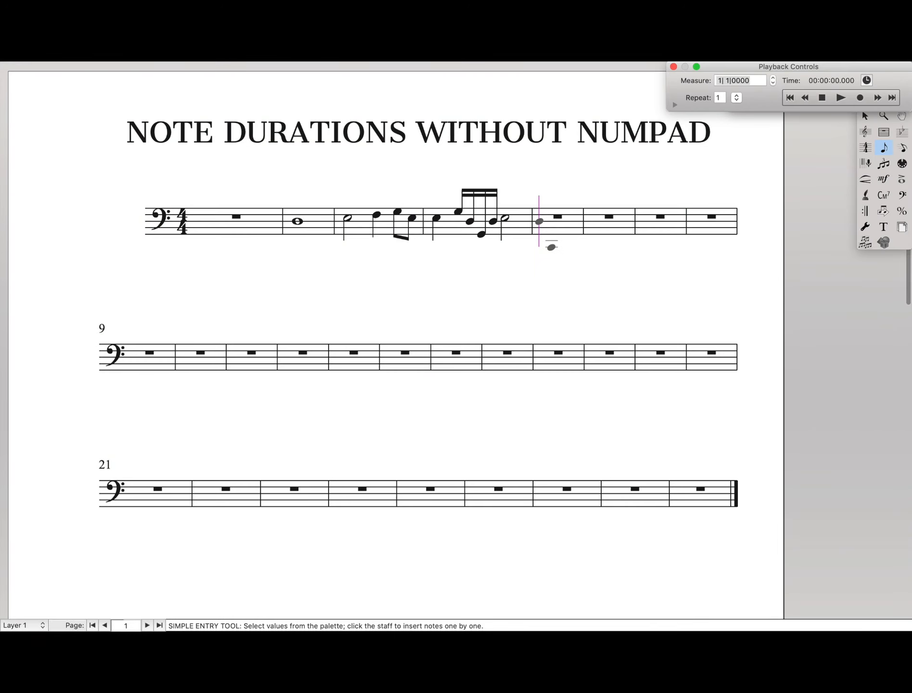
{"action": "key", "text": "ctrl+c"}
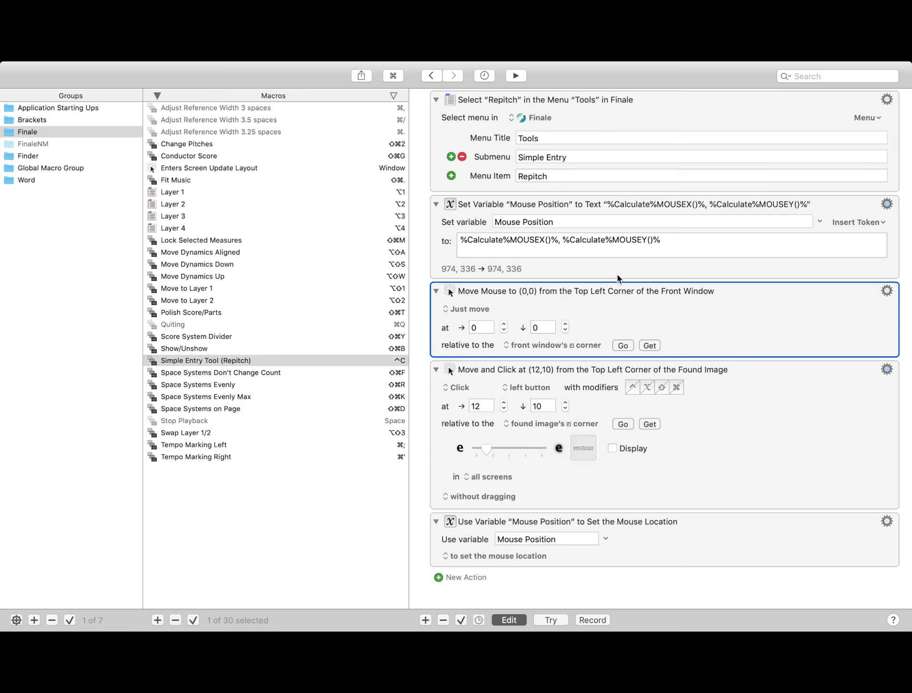
{"action": "scroll", "coordinate": [619, 278], "scroll_direction": "up", "scroll_amount": 5}
{"action": "scroll", "coordinate": [619, 278], "scroll_direction": "down", "scroll_amount": 5}
Step: Switch to Finale with the Simple Entry Tool, move the Simple palette over the score title, reshape it into two columns and close it
{"action": "key", "text": "super+Tab"}
{"action": "left_click", "coordinate": [884, 146]}
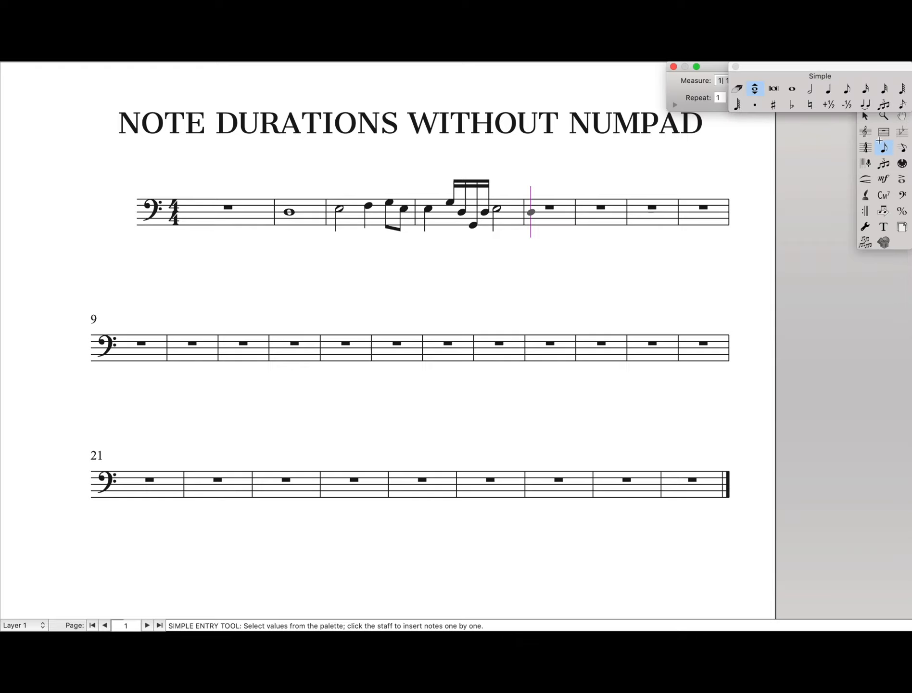
{"action": "left_click_drag", "start_coordinate": [808, 75], "coordinate": [721, 127]}
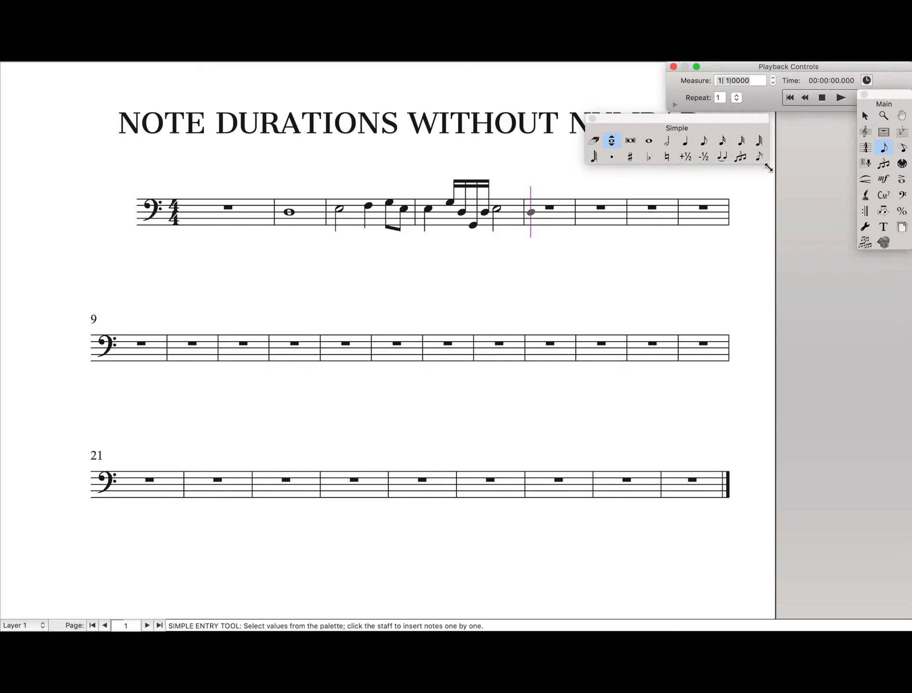
{"action": "left_click_drag", "start_coordinate": [893, 249], "coordinate": [647, 313]}
{"action": "left_click", "coordinate": [593, 118]}
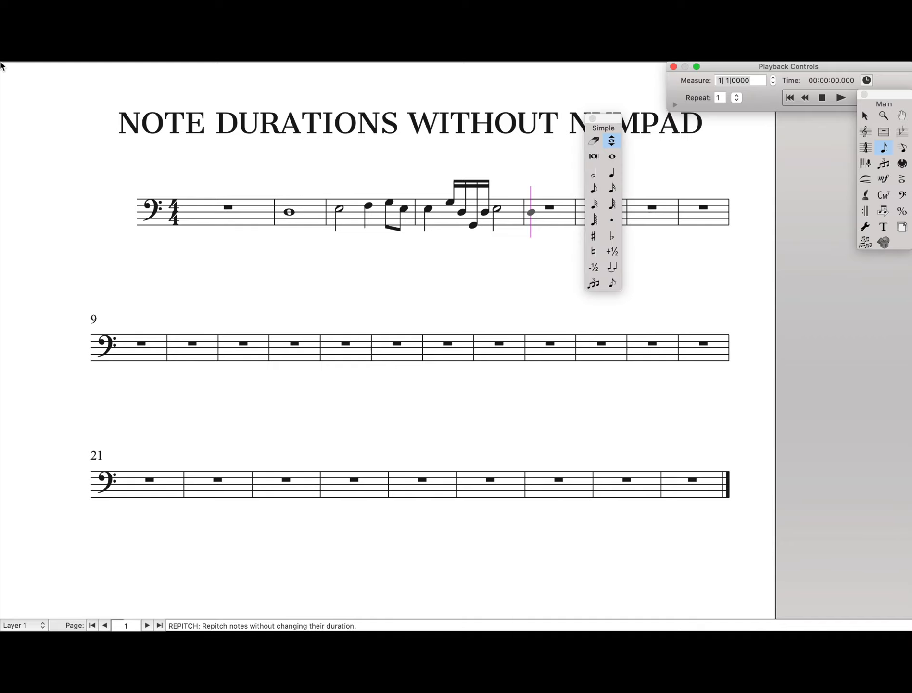
Step: Reshape the Simple palette into two horizontal rows and close it
{"action": "mouse_move", "coordinate": [1, 62]}
{"action": "left_click_drag", "start_coordinate": [619, 289], "coordinate": [806, 116]}
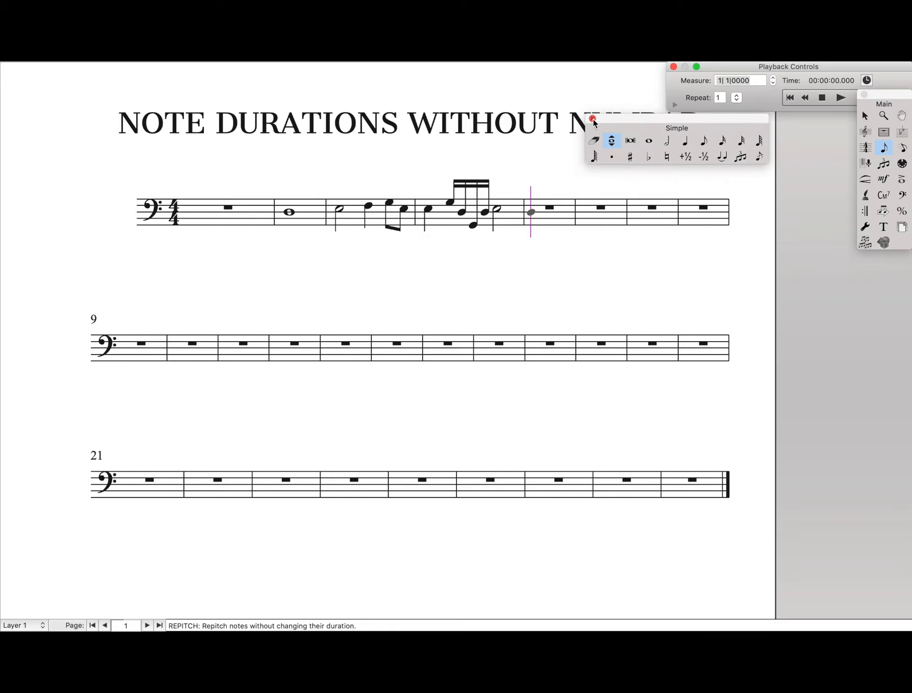
{"action": "left_click", "coordinate": [593, 119]}
{"action": "scroll", "coordinate": [378, 361], "scroll_direction": "down", "scroll_amount": 2}
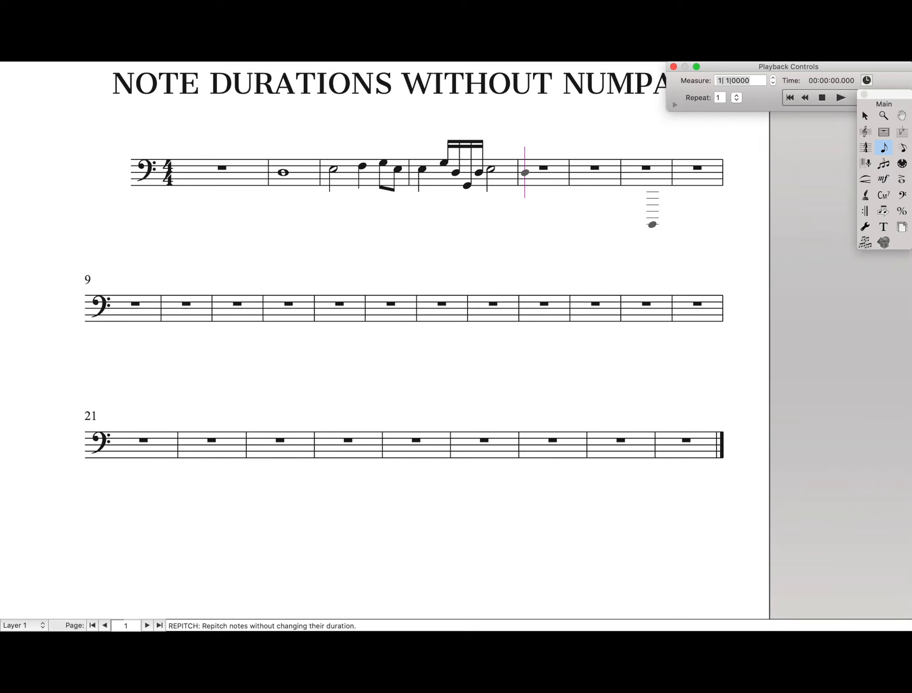